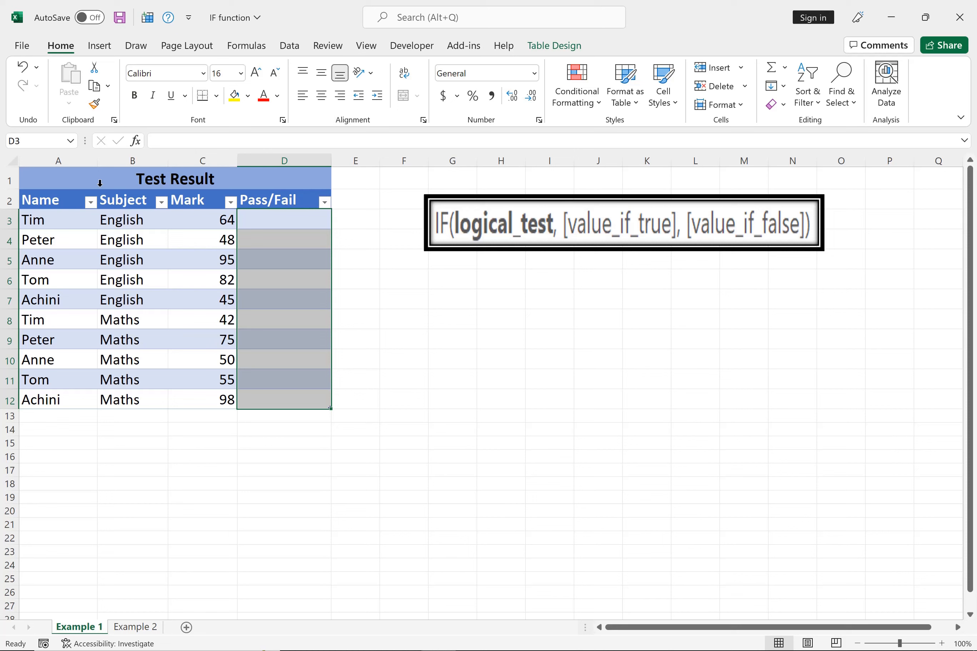
Start a formula in the first Pass/Fail cell, D3, and insert the IF function by searching for "If".
left_click(214, 155)
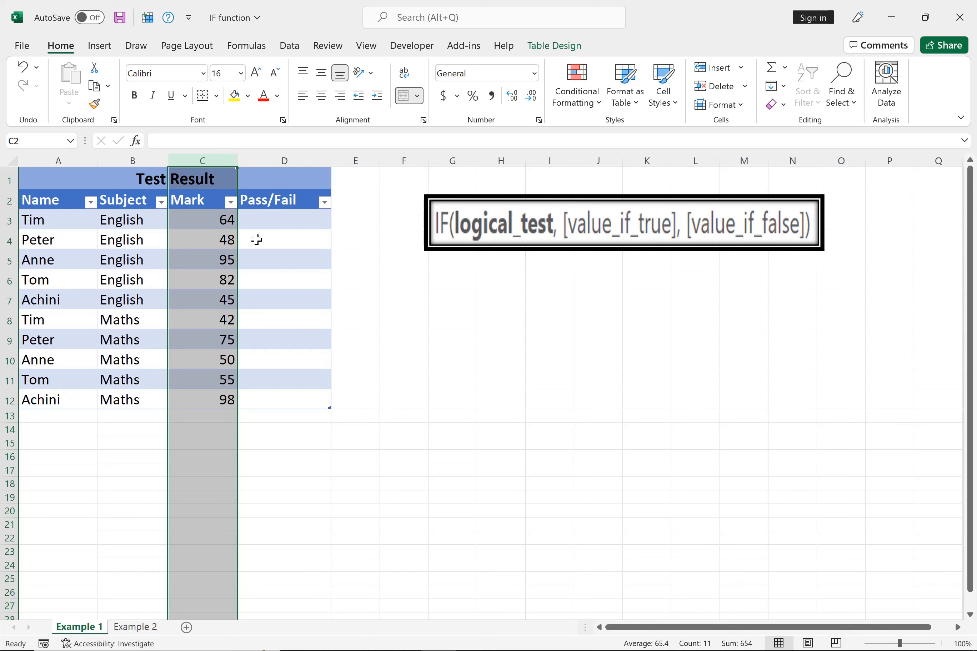
left_click(291, 222)
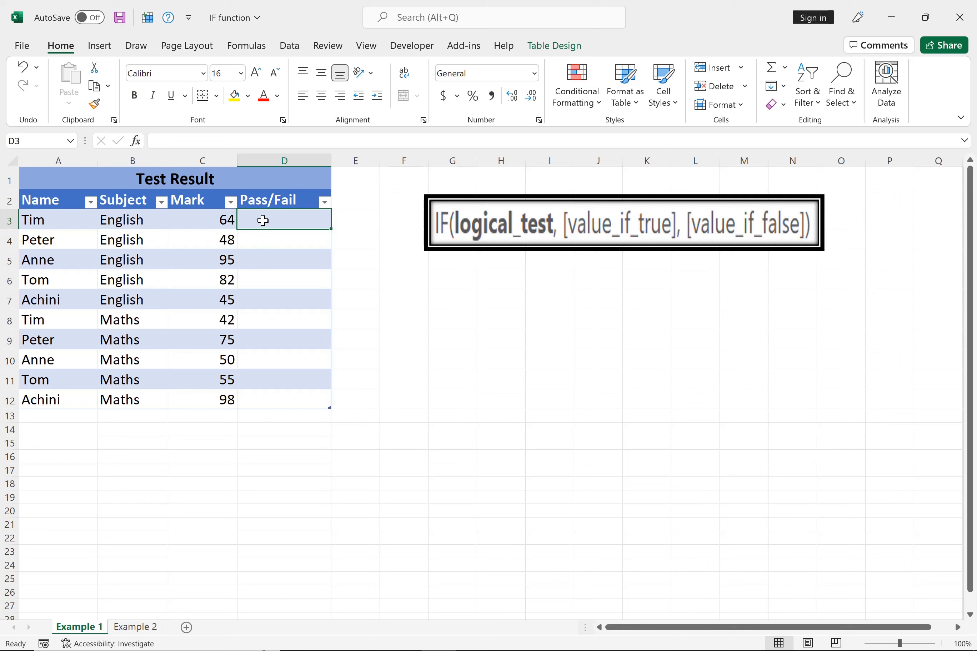
type("=")
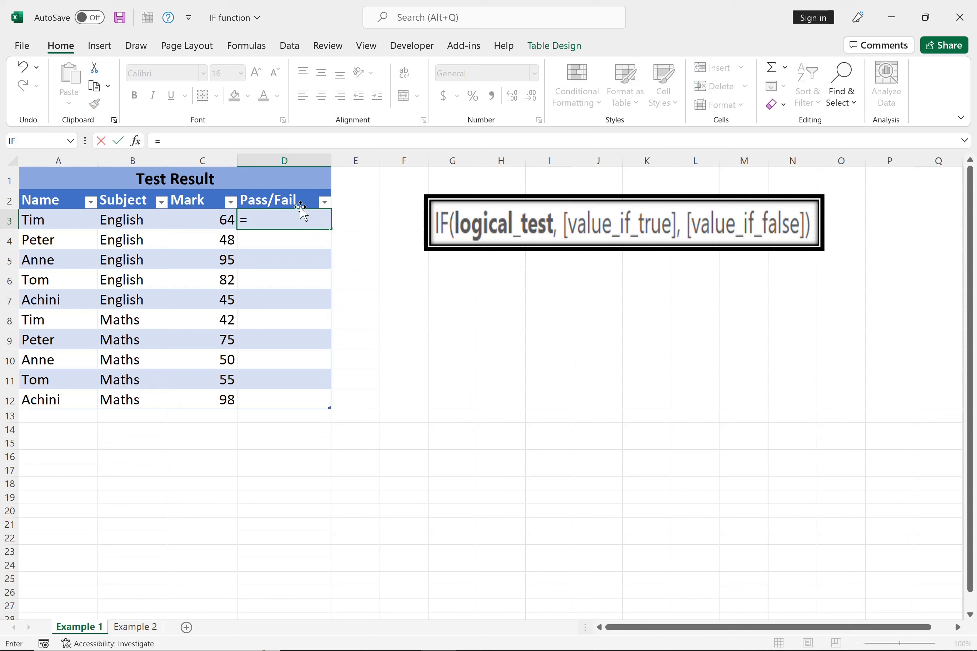
left_click(136, 141)
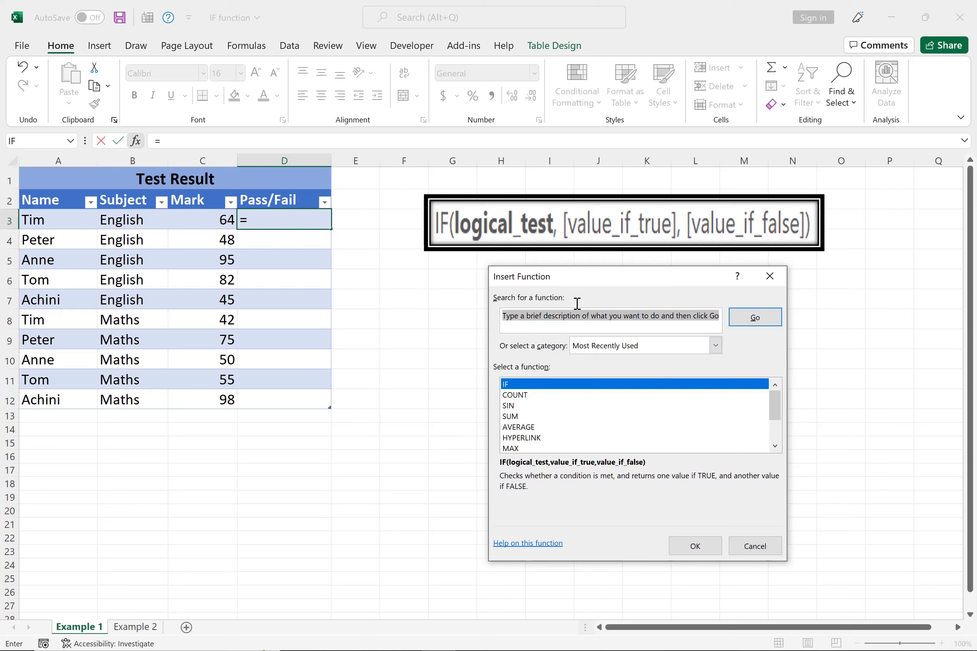
left_click(718, 315)
left_click_drag(492, 340, 510, 234)
type("If")
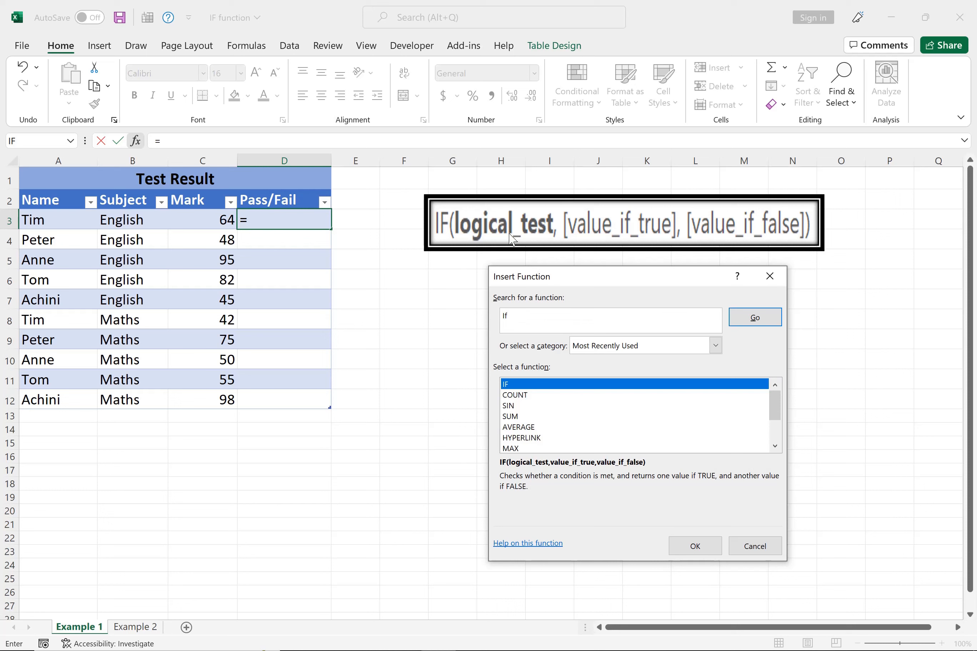
left_click(754, 318)
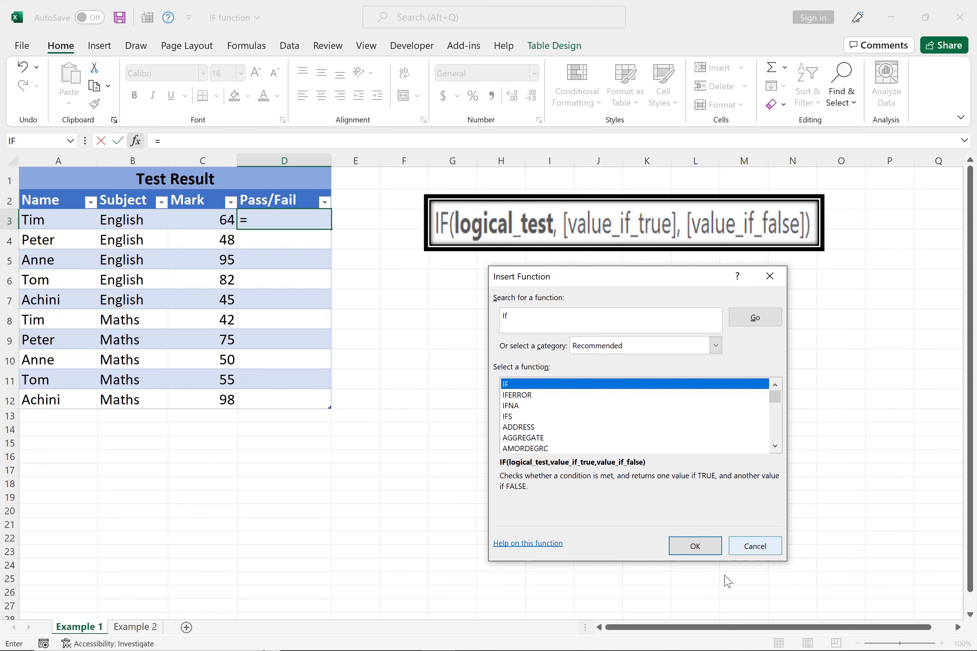
left_click(689, 548)
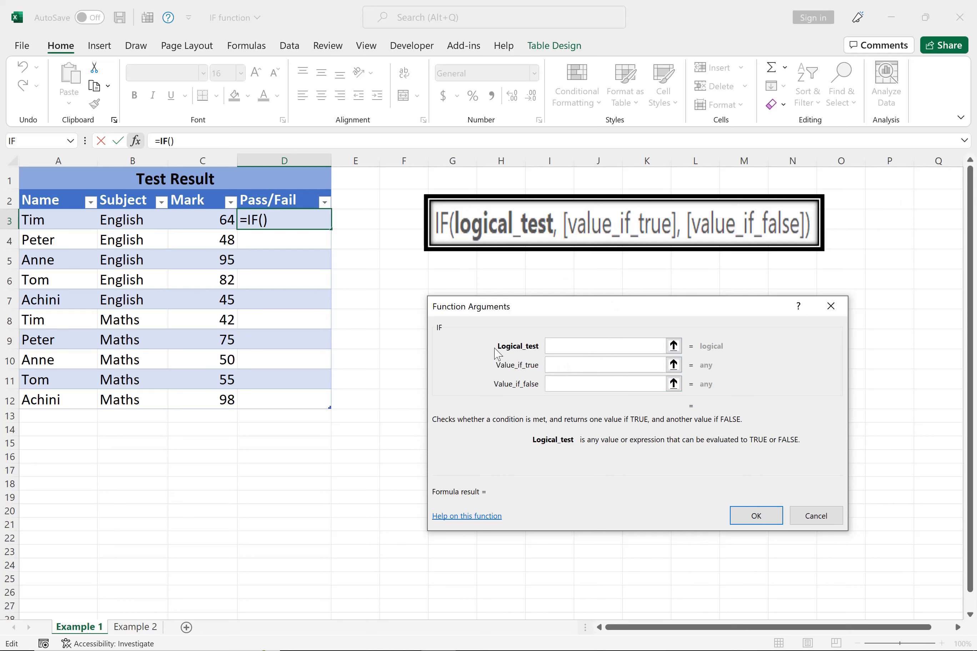
Set the IF function's logical test to C3>=50 to check the mark against the pass threshold.
left_click(554, 343)
type("C3")
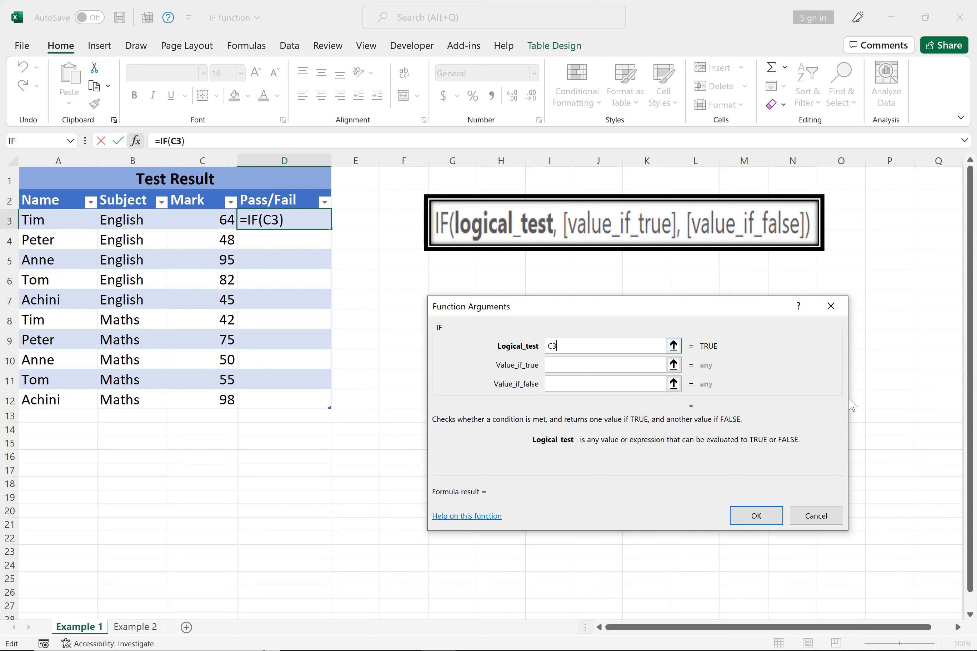
type(">=50")
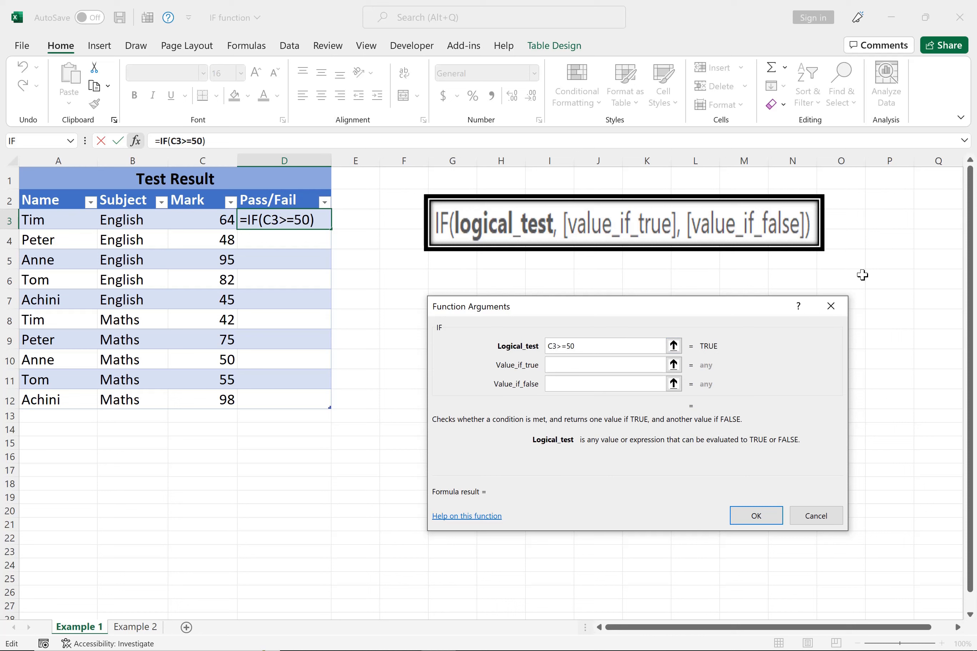
Set the IF function's true value to Pass and its false value to Fail, and apply the formula to the Pass/Fail column.
left_click(560, 364)
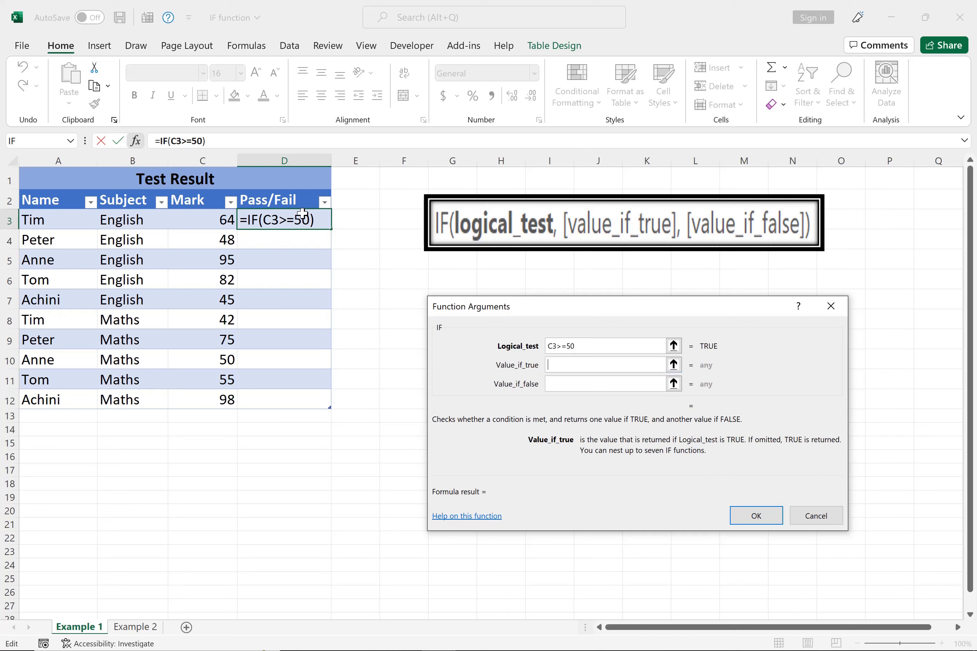
type("Pass")
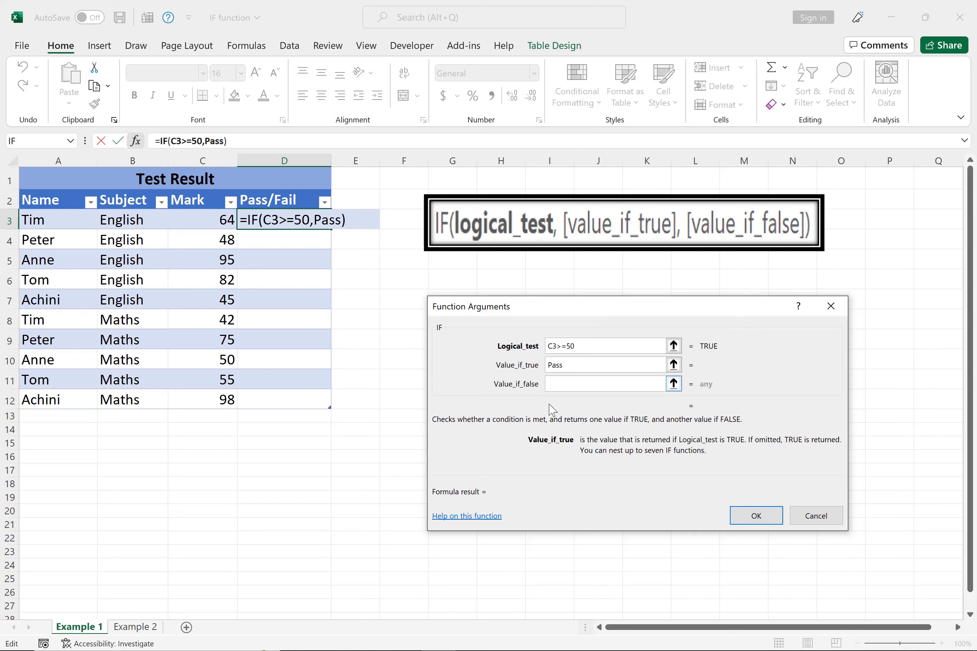
left_click(561, 387)
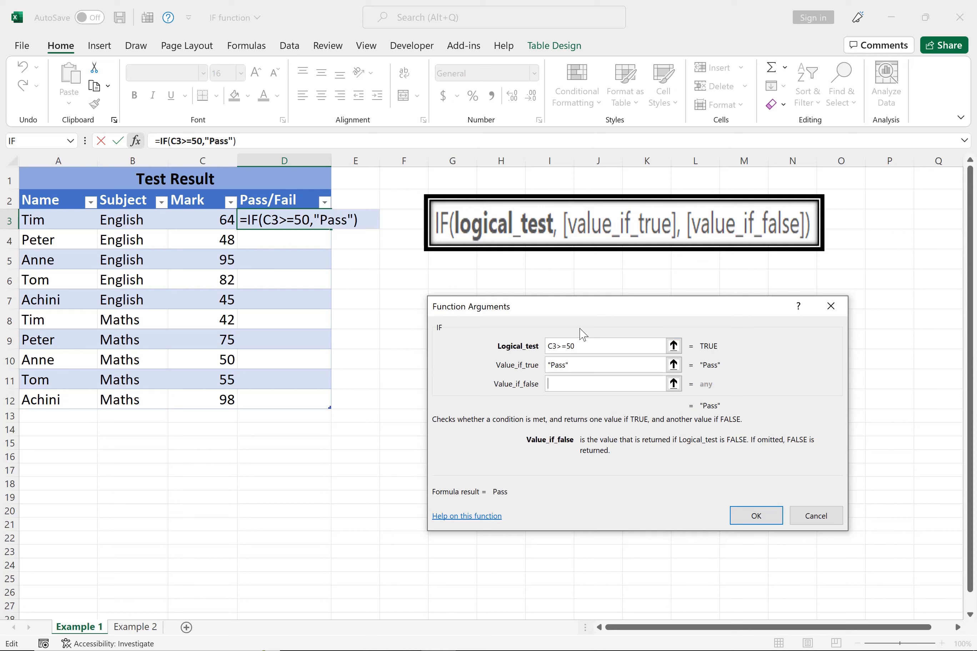
type("Fail")
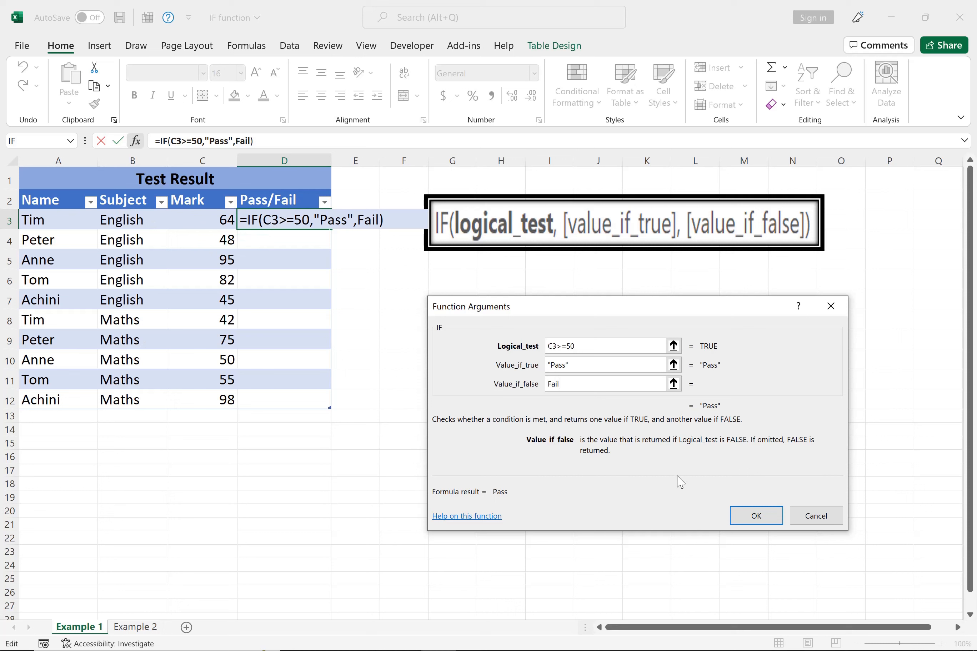
left_click(755, 516)
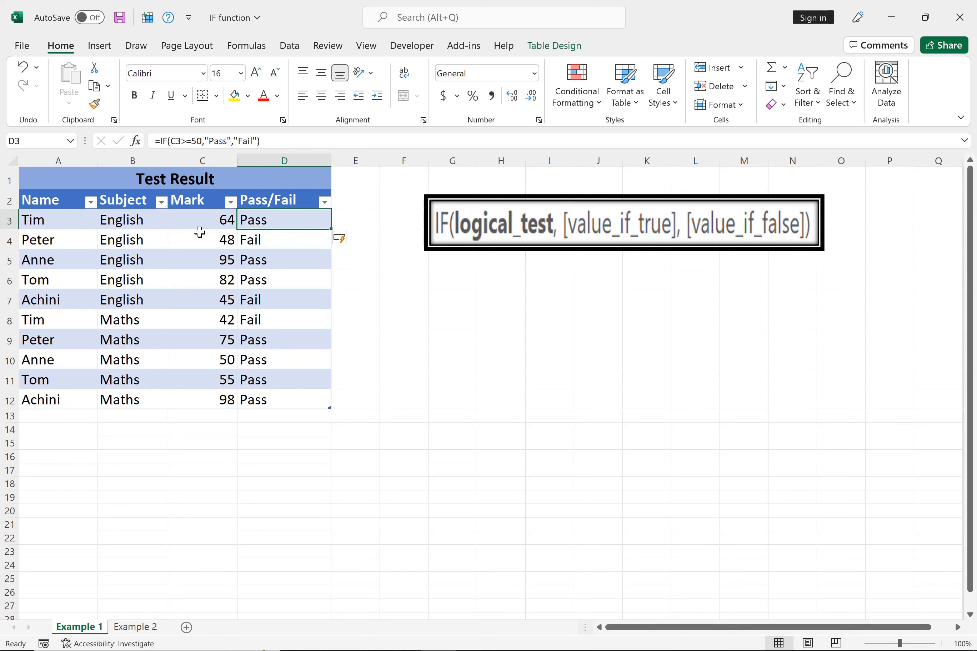
left_click(8, 222)
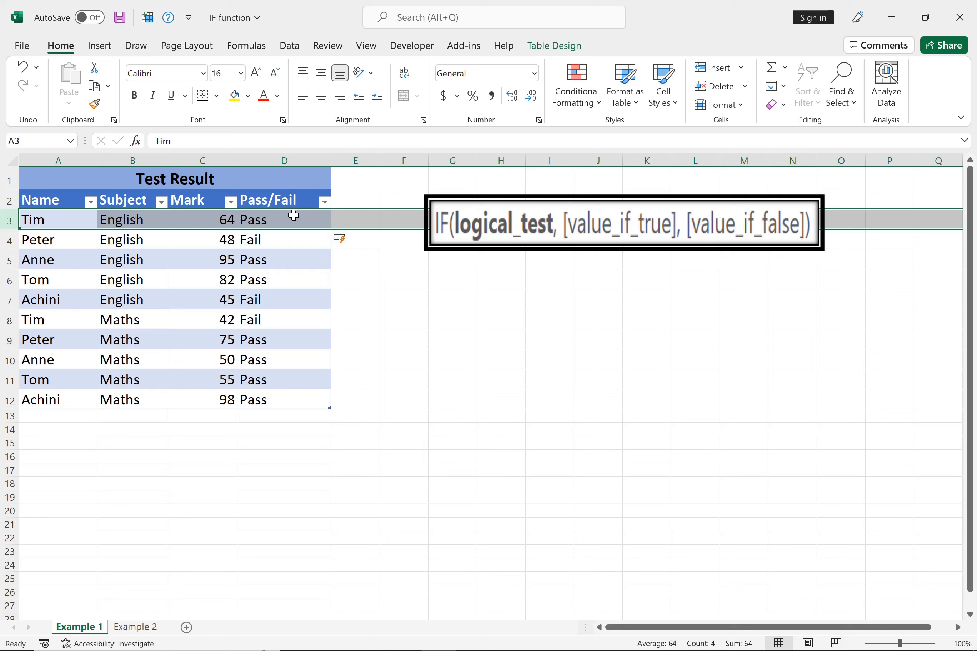
left_click(8, 242)
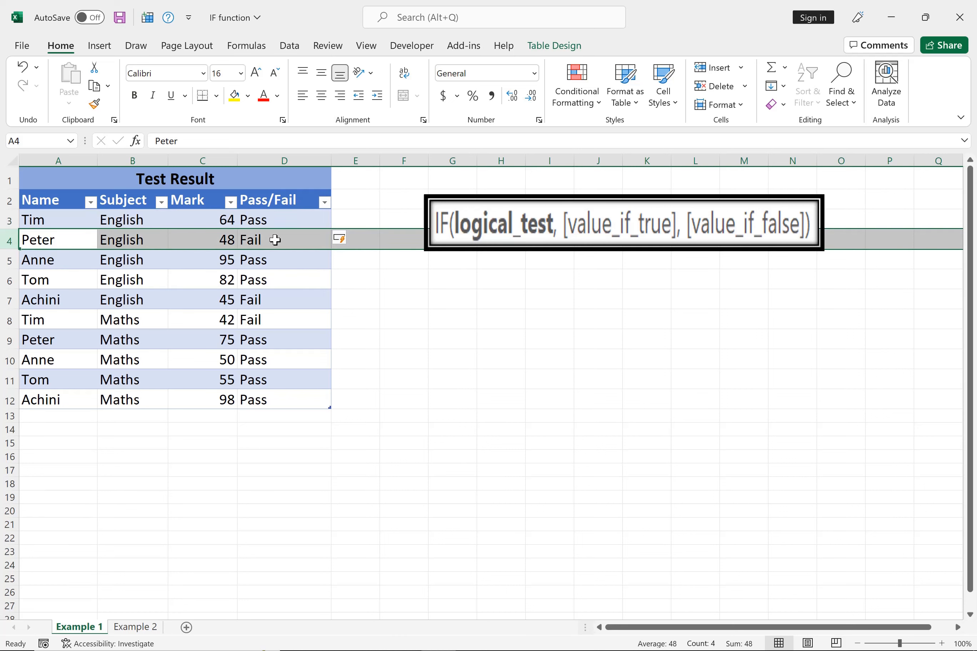
left_click(6, 361)
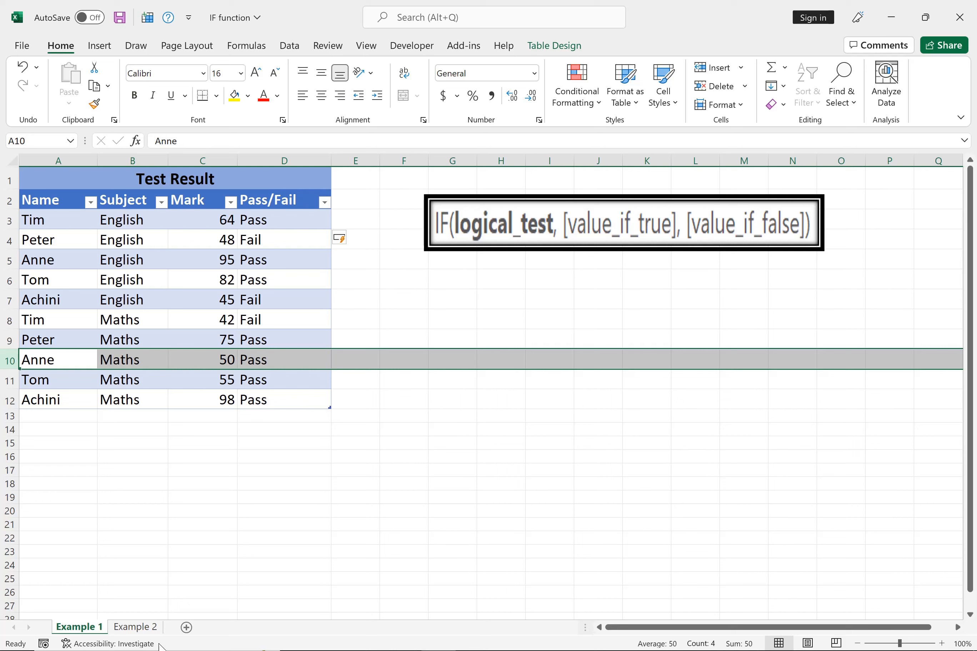
On the Example 2 sheet, start a formula in the first Exceed Budget cell, D3, and insert the IF function.
left_click(135, 627)
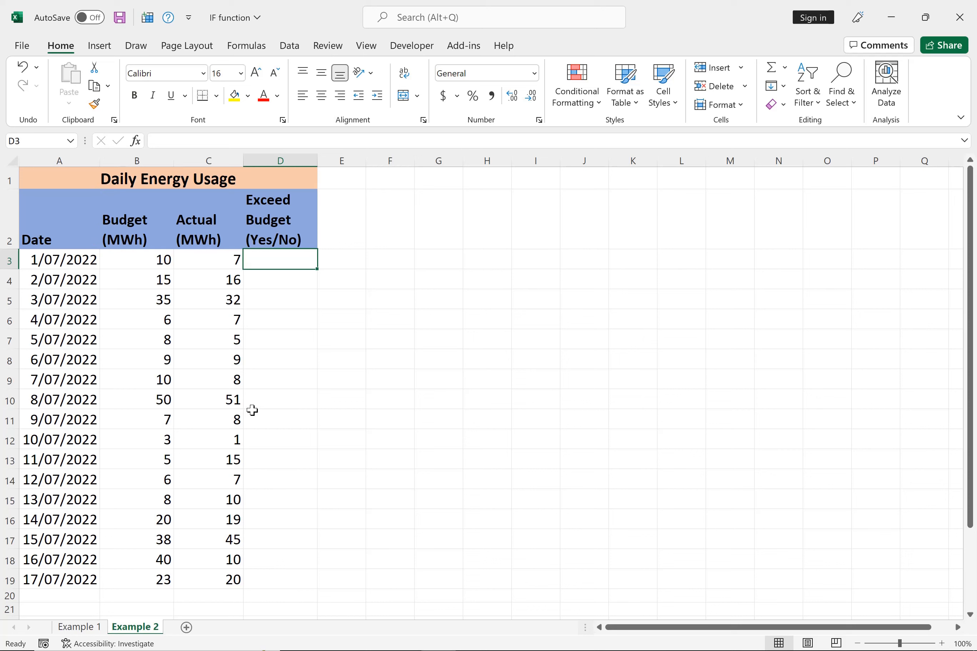
left_click(196, 152)
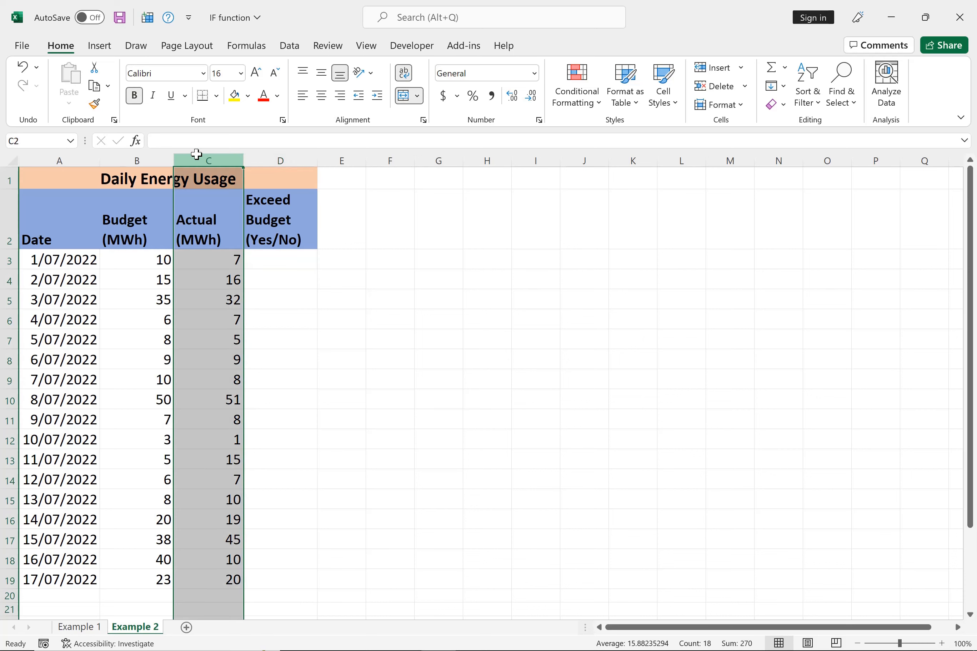
left_click(263, 261)
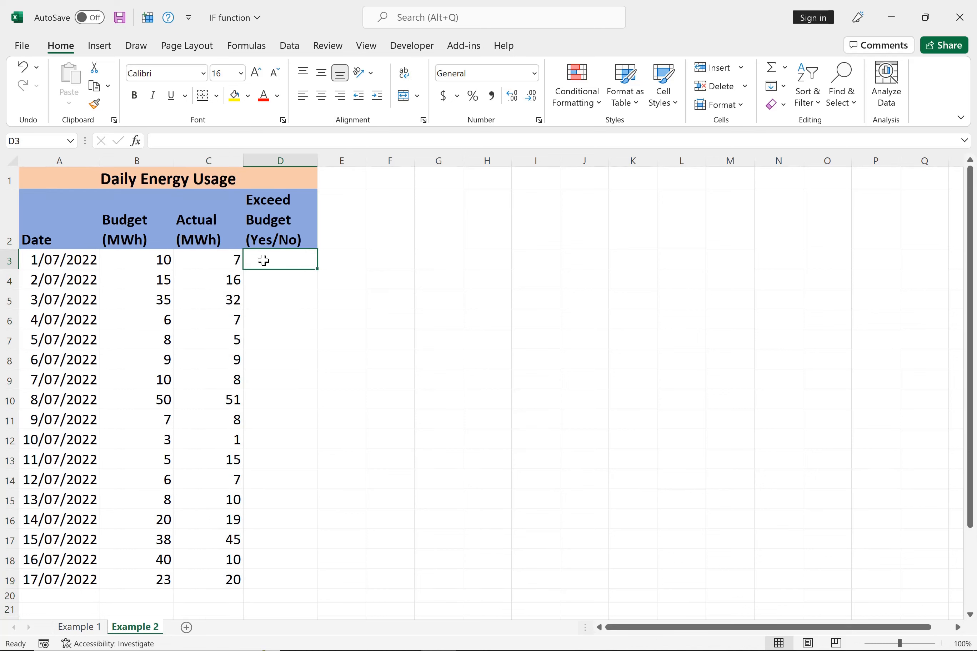
type("=")
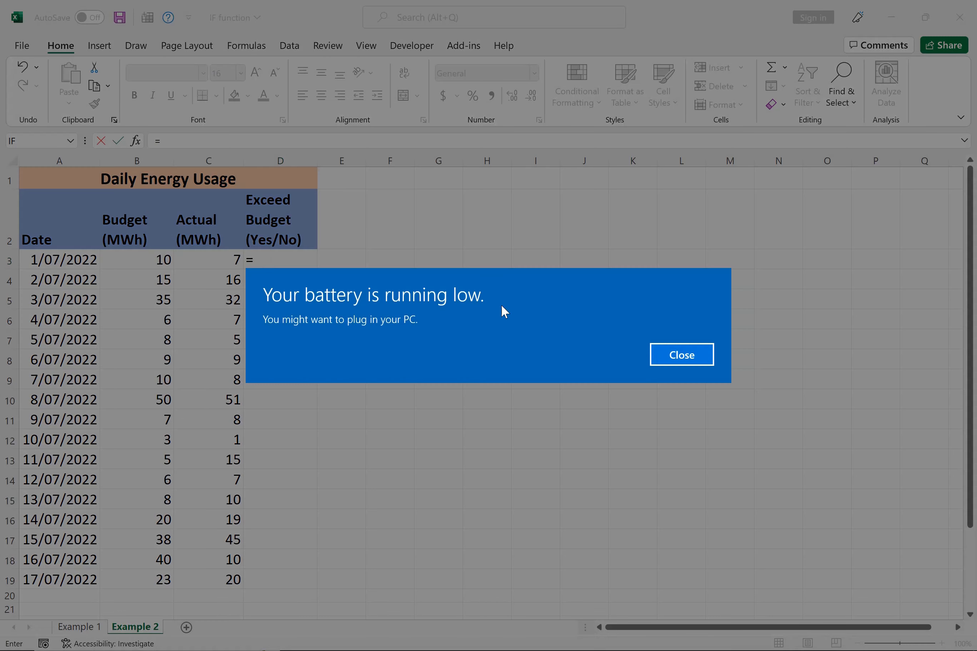
left_click(662, 361)
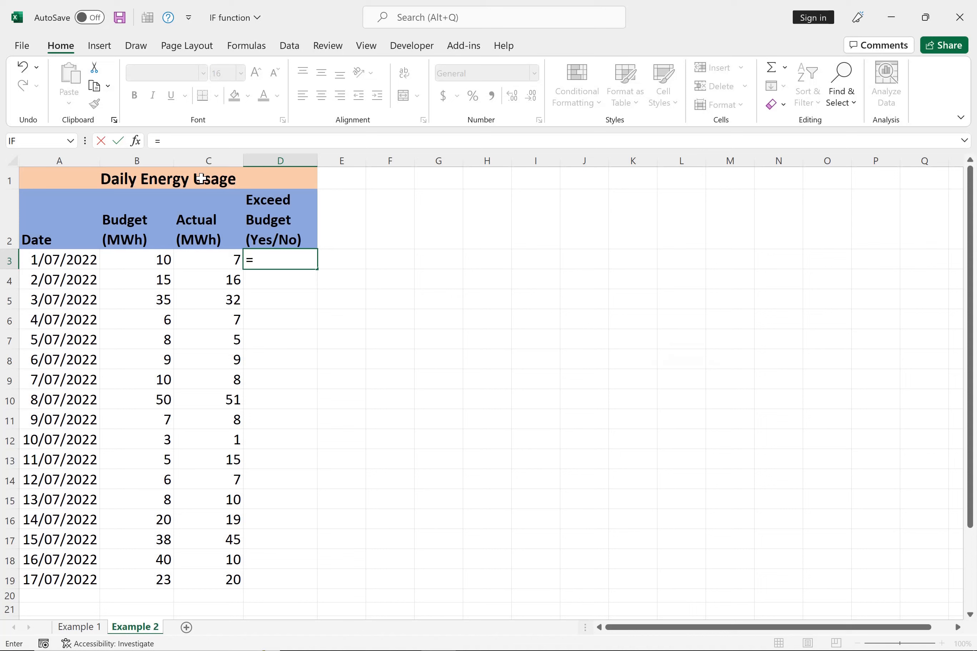
left_click(135, 140)
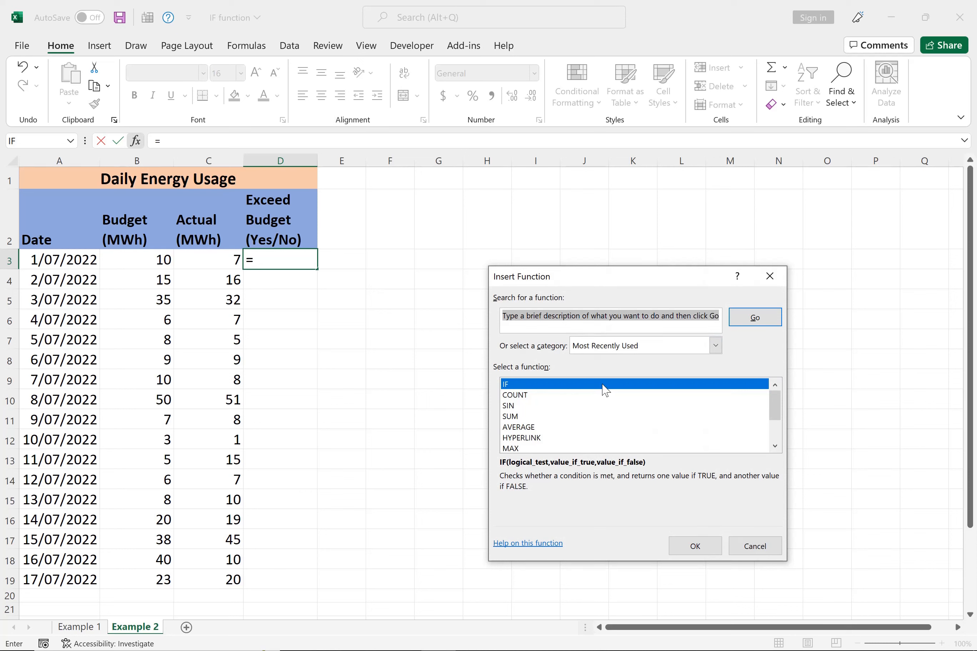
left_click(691, 546)
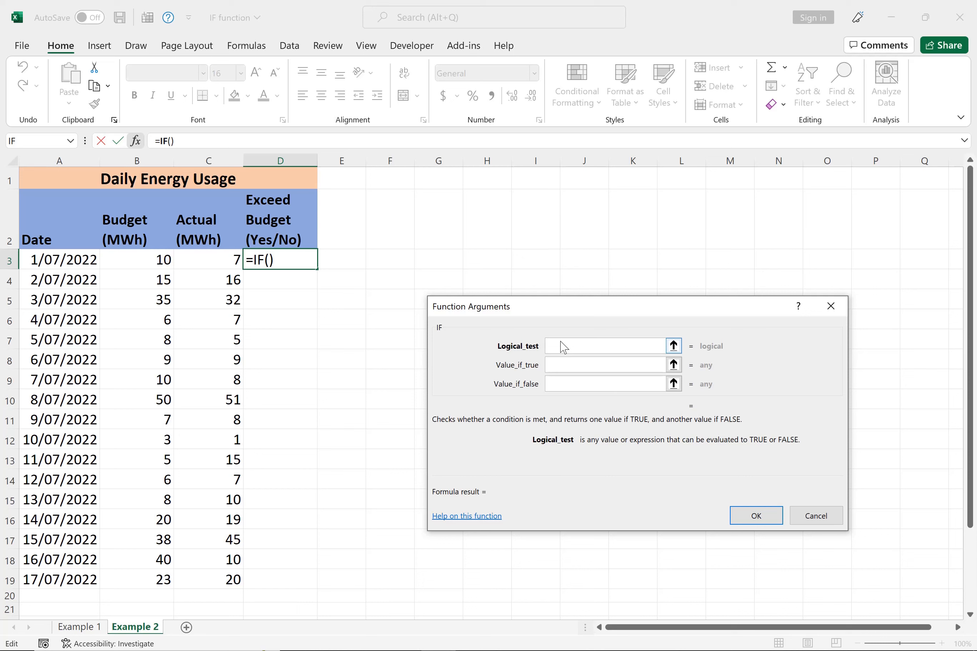
Set the IF function's logical test to C3>B3 to compare actual energy usage with the budget.
type("C3>B£")
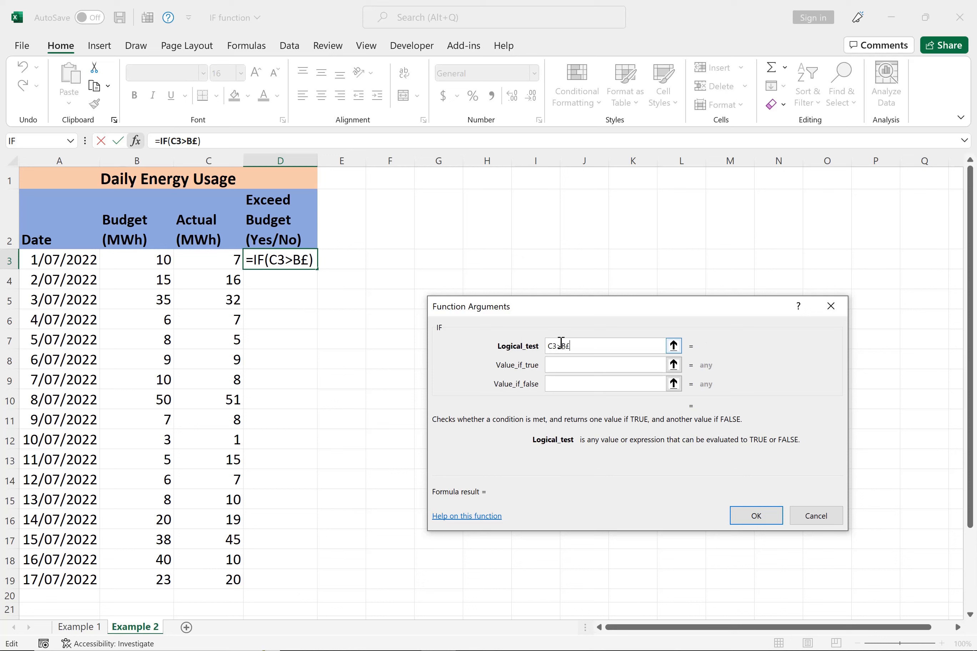
key("BackSpace")
type("3")
Set the IF function's true value to Yes and its false value to No, and apply the formula to D3.
left_click(602, 368)
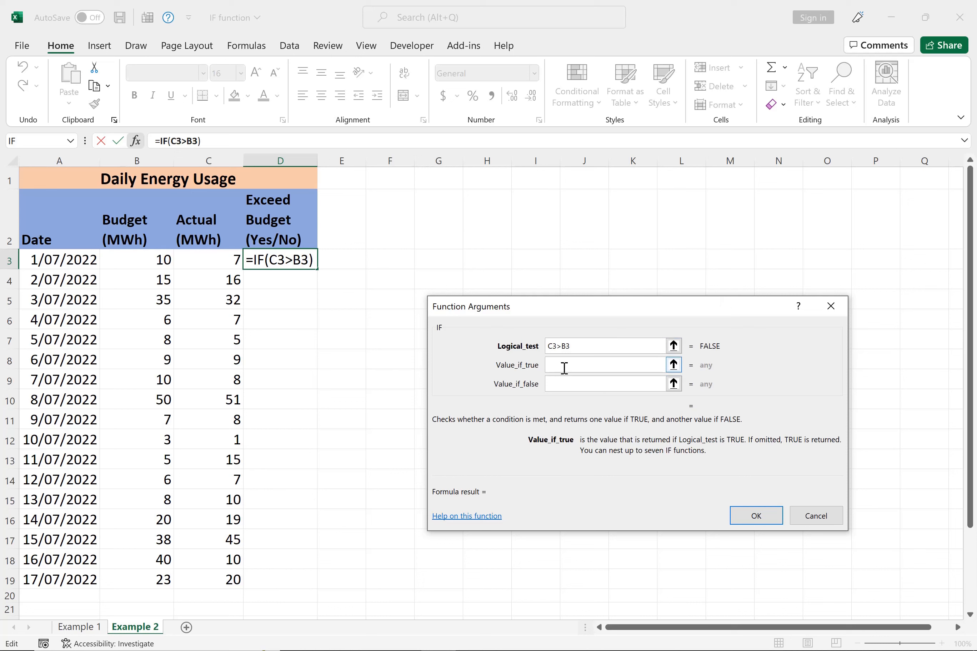
type("Yes")
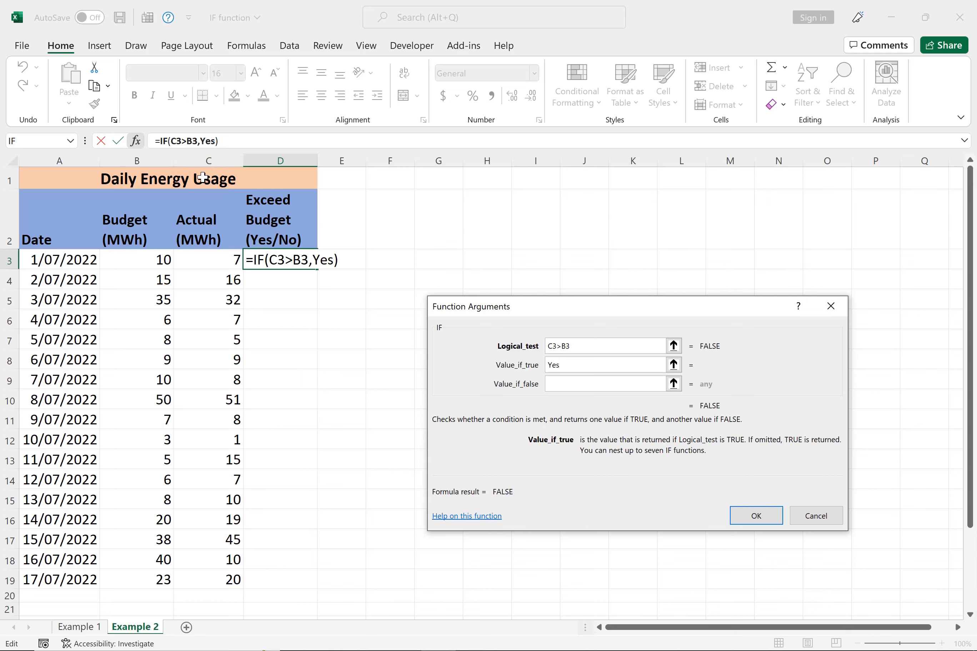
left_click(555, 385)
type("No")
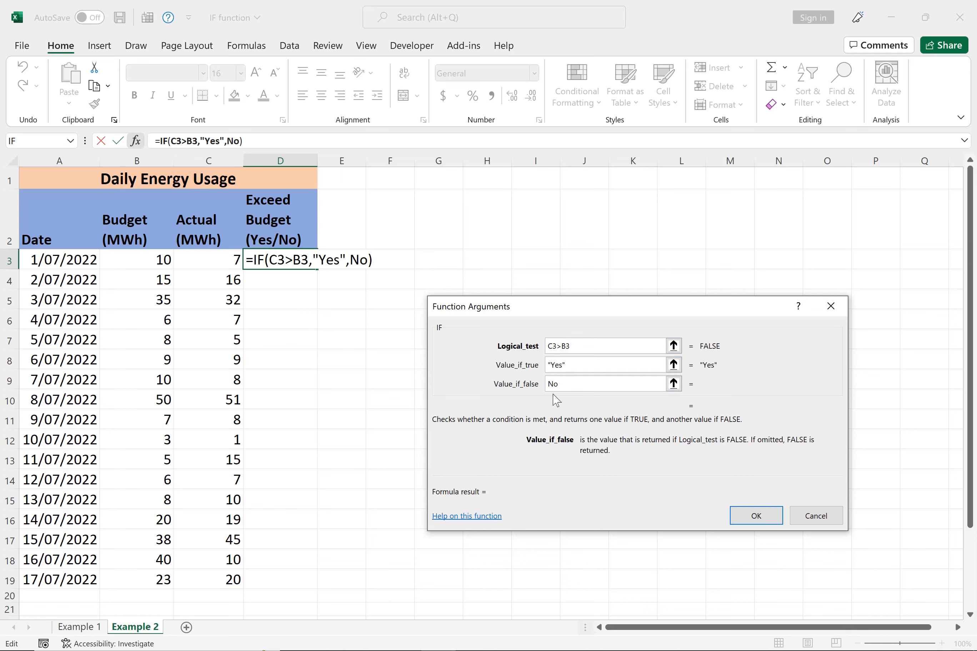
left_click(755, 520)
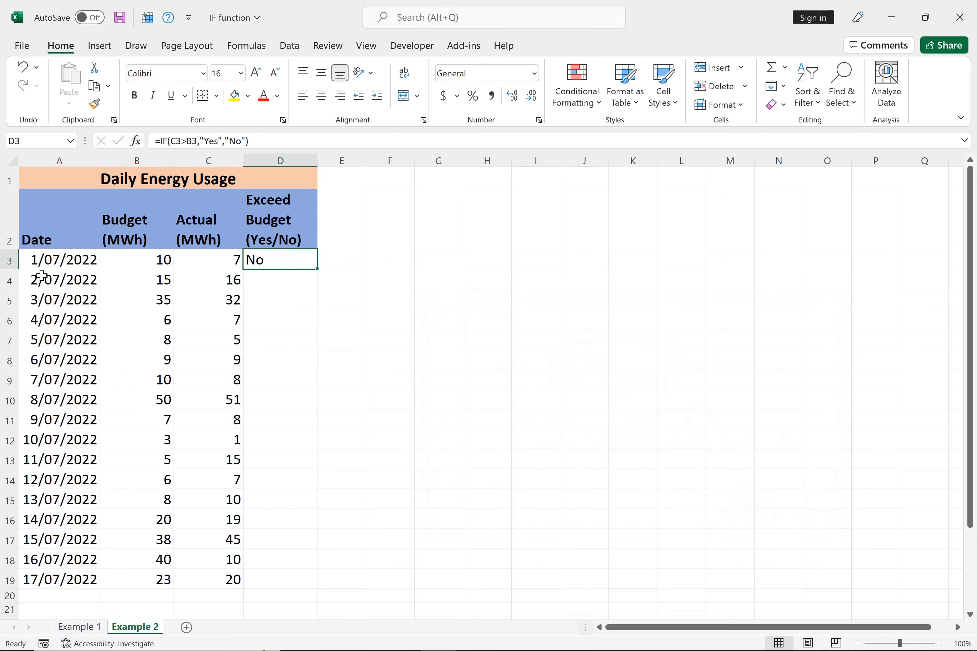
Fill the IF formula from D3 down the Exceed Budget column to D19.
left_click(7, 258)
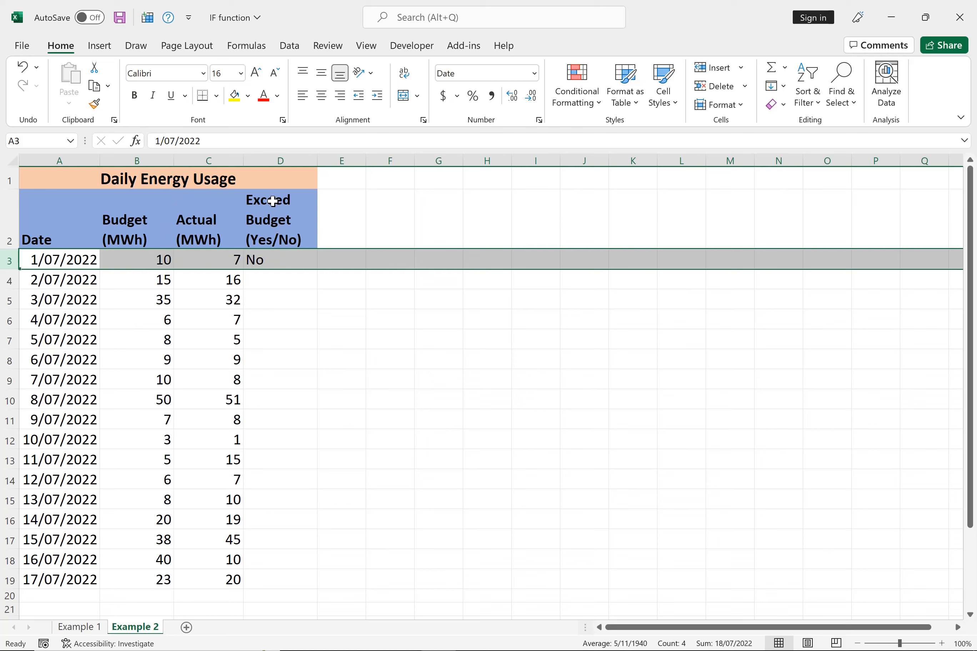
left_click(273, 261)
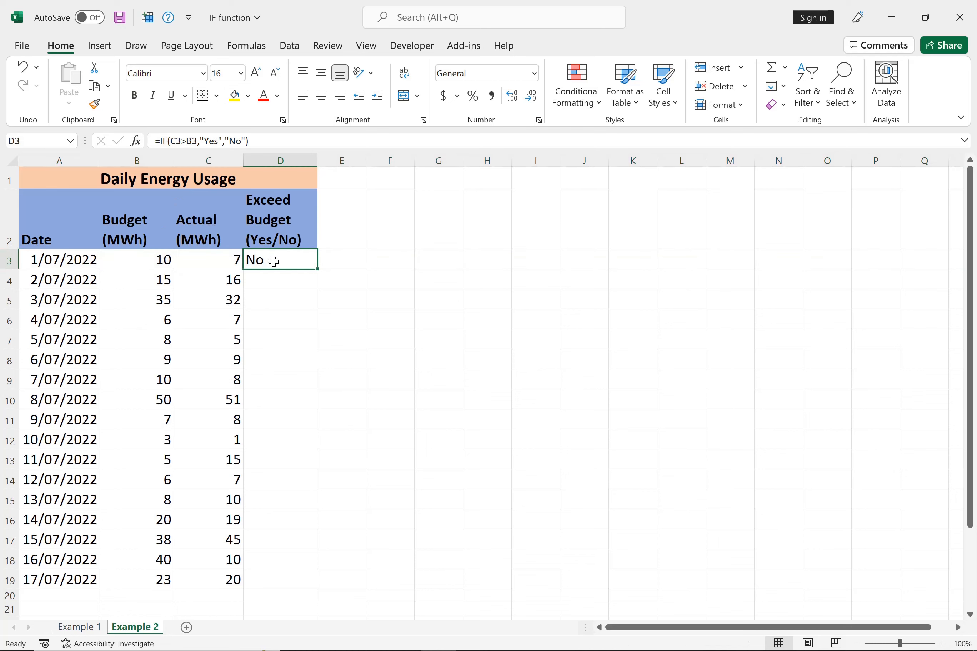
double_click(317, 270)
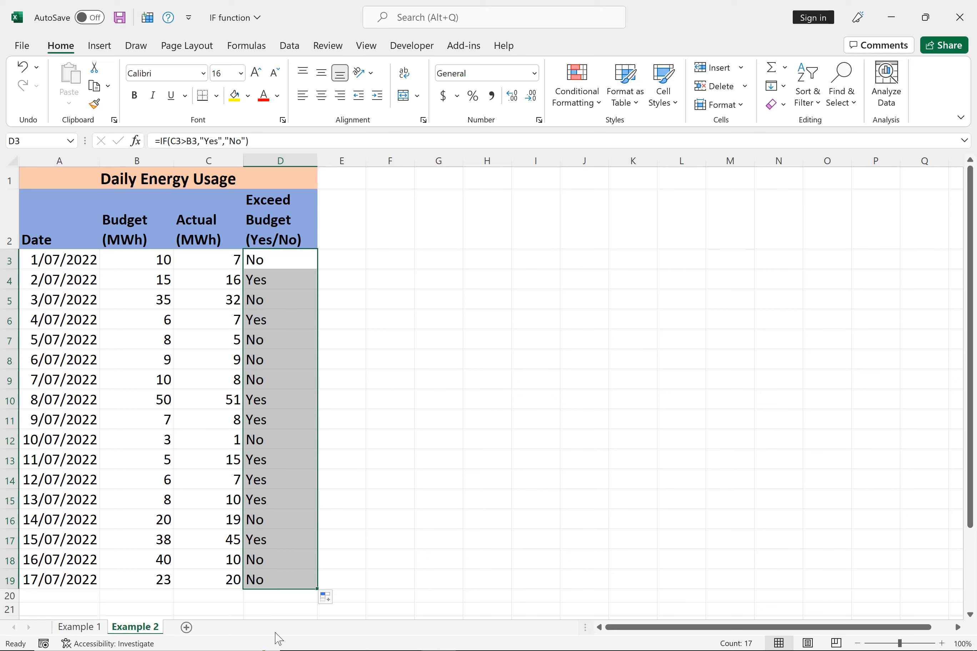
left_click(291, 261)
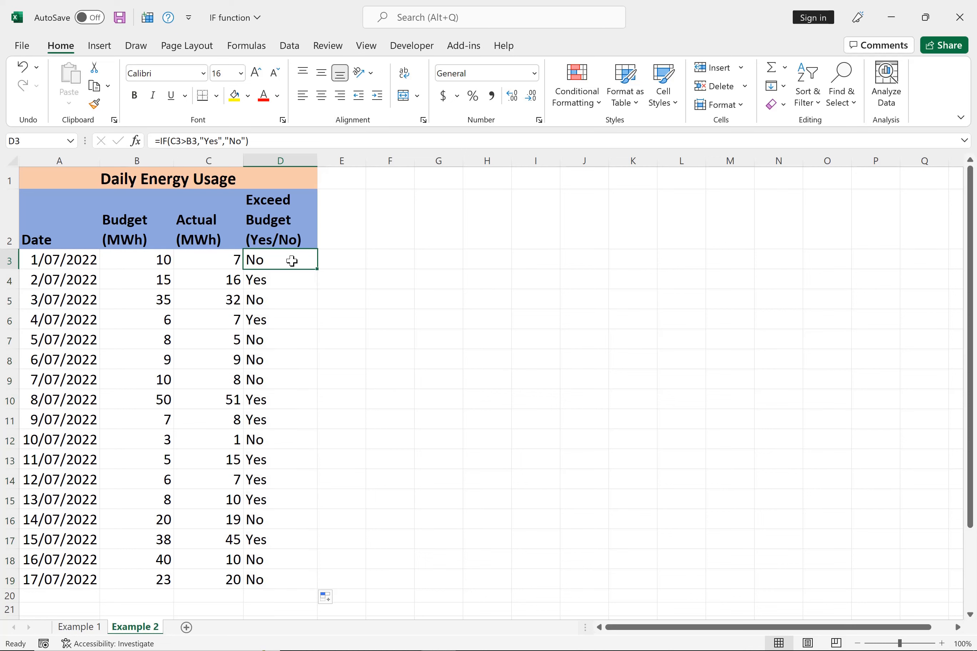
left_click_drag(317, 269, 271, 587)
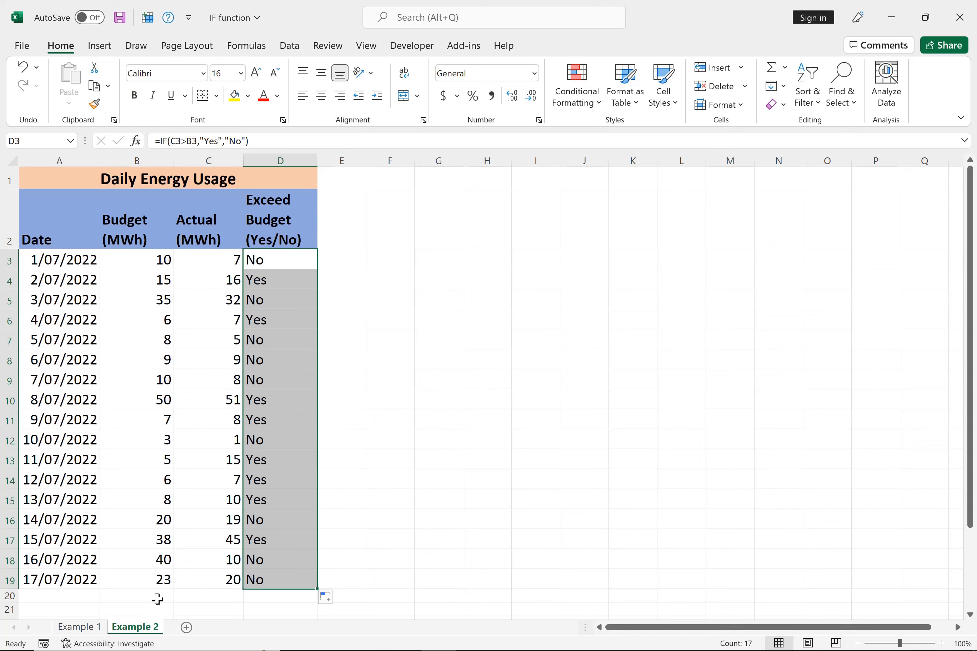
left_click(751, 643)
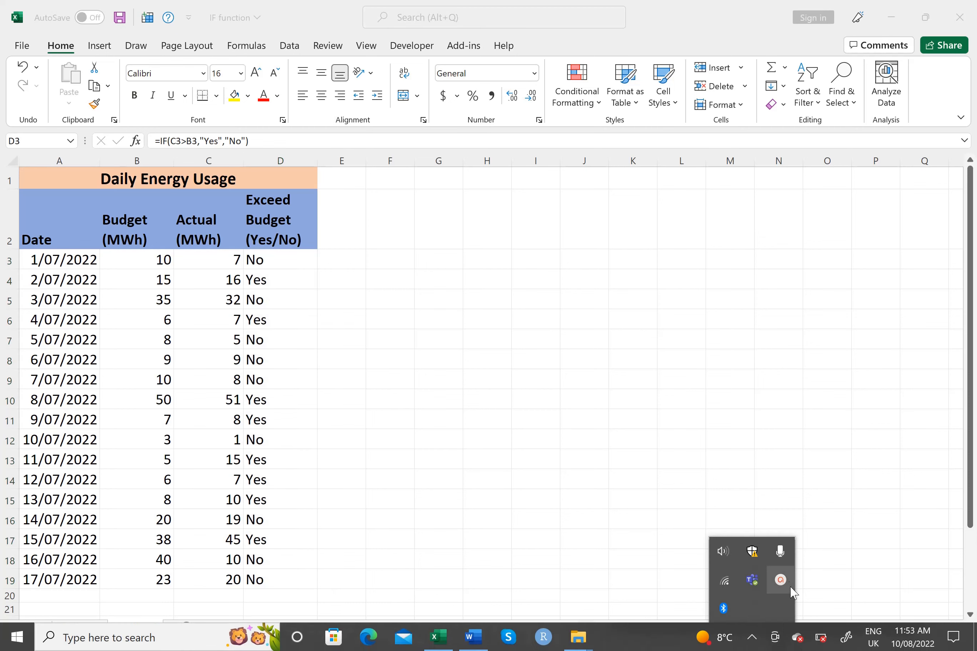